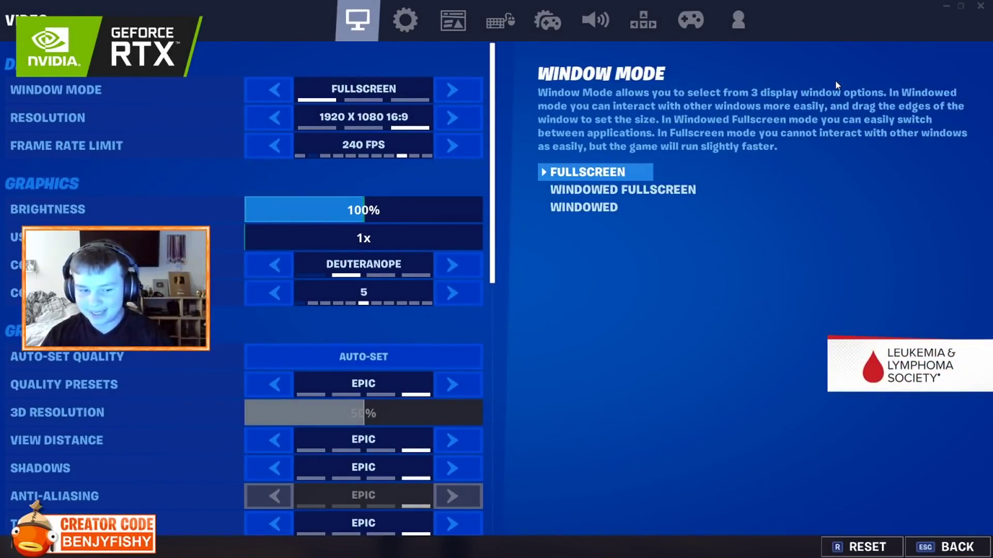
Scroll the Video settings down to Advanced Graphics and set Latency Flash to On.
{"action": "scroll", "coordinate": [440, 224], "scroll_direction": "down", "scroll_amount": 2}
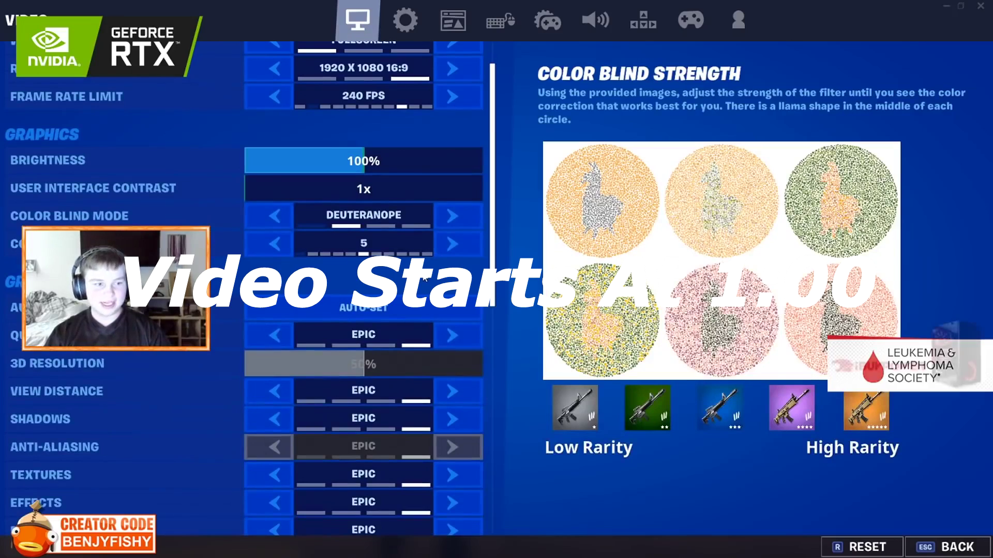
{"action": "scroll", "coordinate": [424, 278], "scroll_direction": "down", "scroll_amount": 2}
{"action": "scroll", "coordinate": [418, 284], "scroll_direction": "down", "scroll_amount": 10}
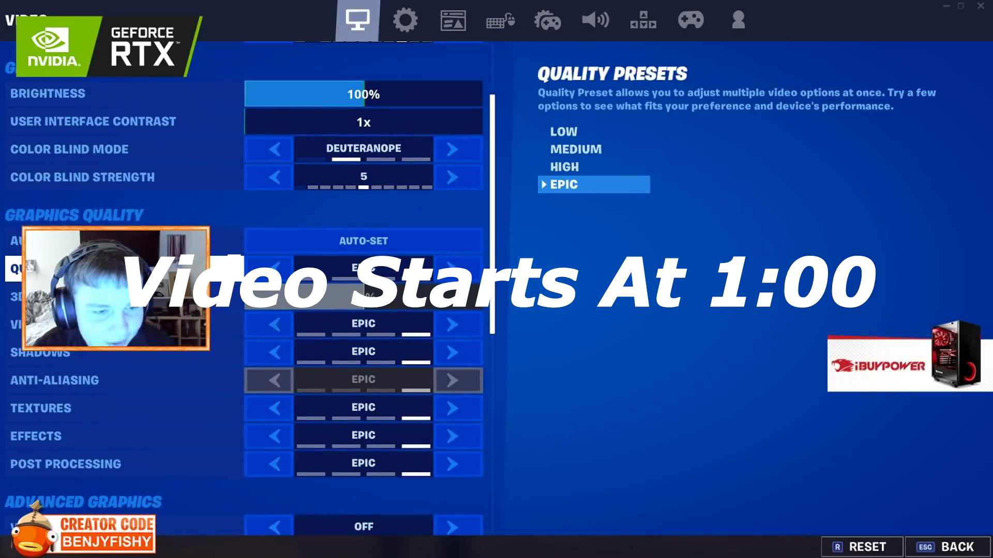
{"action": "scroll", "coordinate": [398, 292], "scroll_direction": "down", "scroll_amount": 3}
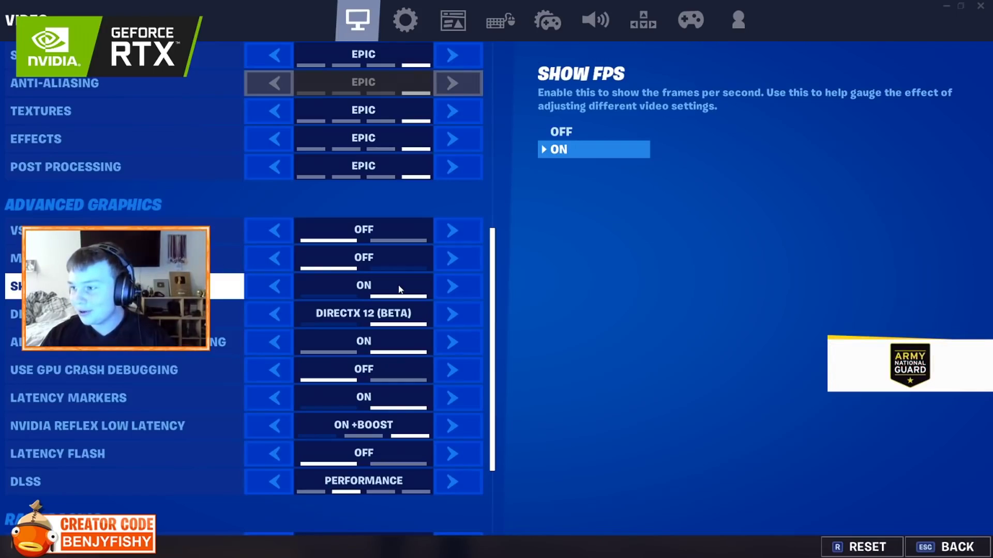
{"action": "scroll", "coordinate": [371, 311], "scroll_direction": "down", "scroll_amount": 1}
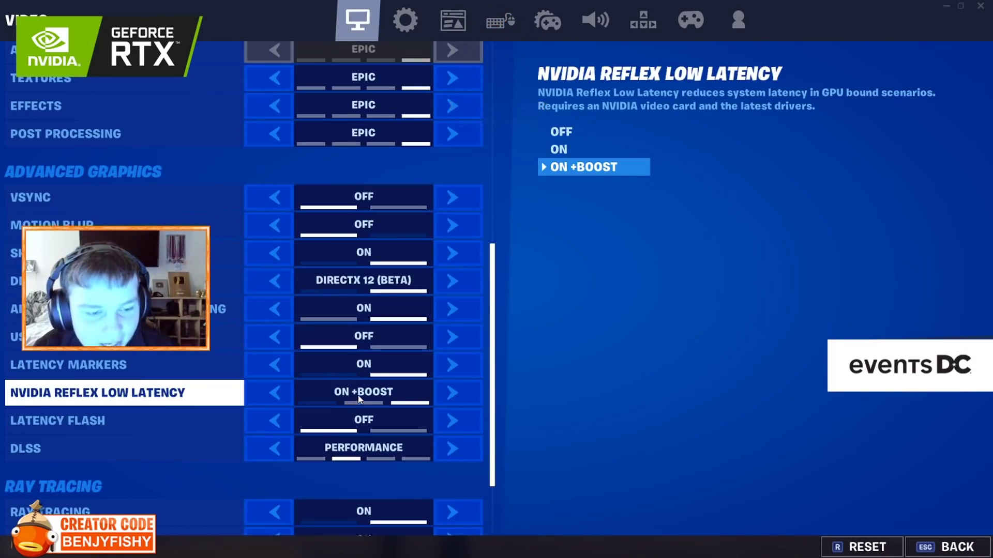
{"action": "left_click", "coordinate": [451, 420]}
{"action": "scroll", "coordinate": [439, 294], "scroll_direction": "up", "scroll_amount": 6}
{"action": "scroll", "coordinate": [439, 294], "scroll_direction": "down", "scroll_amount": 6}
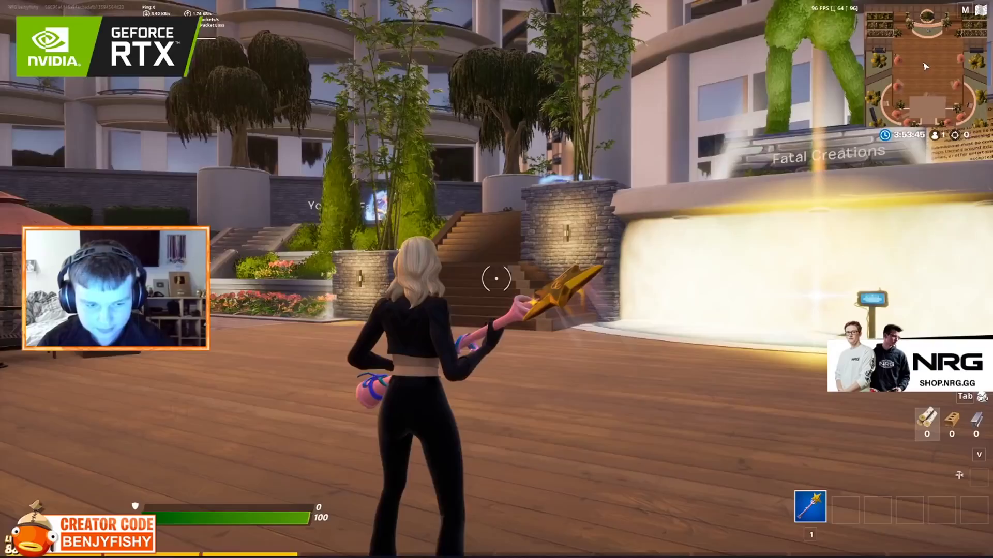
Walk the character toward the fountain, then open the video settings from the in-game menu.
{"action": "key", "text": "w"}
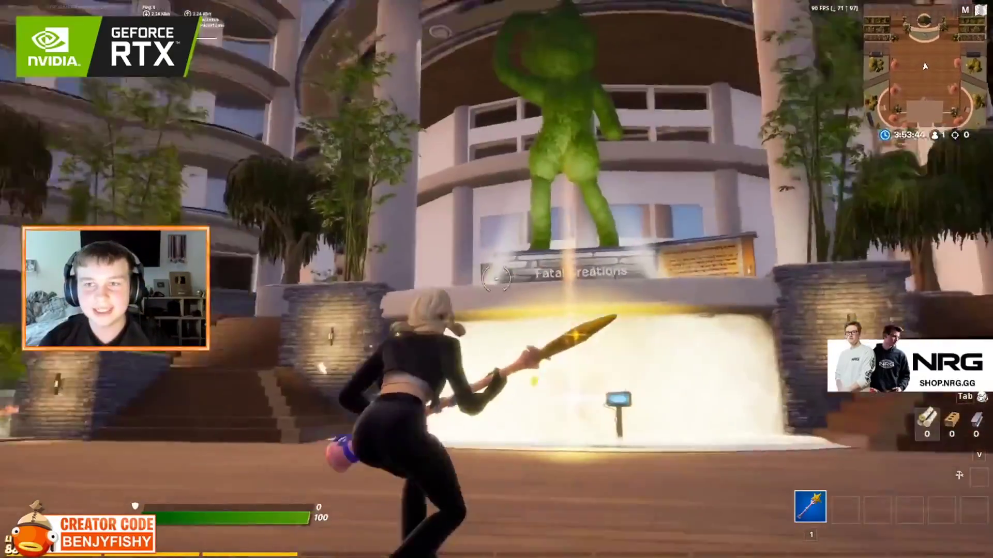
{"action": "key", "text": "Escape"}
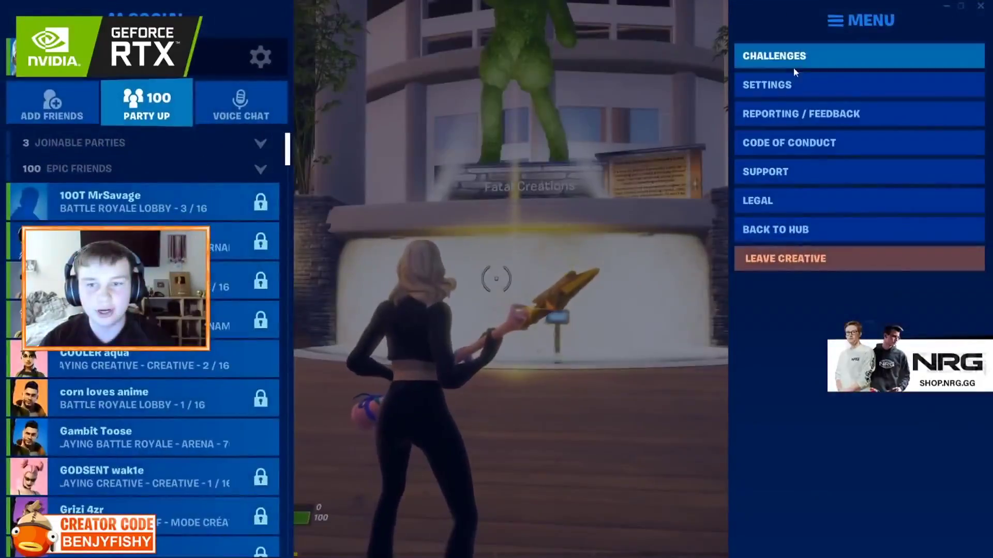
{"action": "left_click", "coordinate": [779, 82]}
{"action": "scroll", "coordinate": [445, 302], "scroll_direction": "down", "scroll_amount": 3}
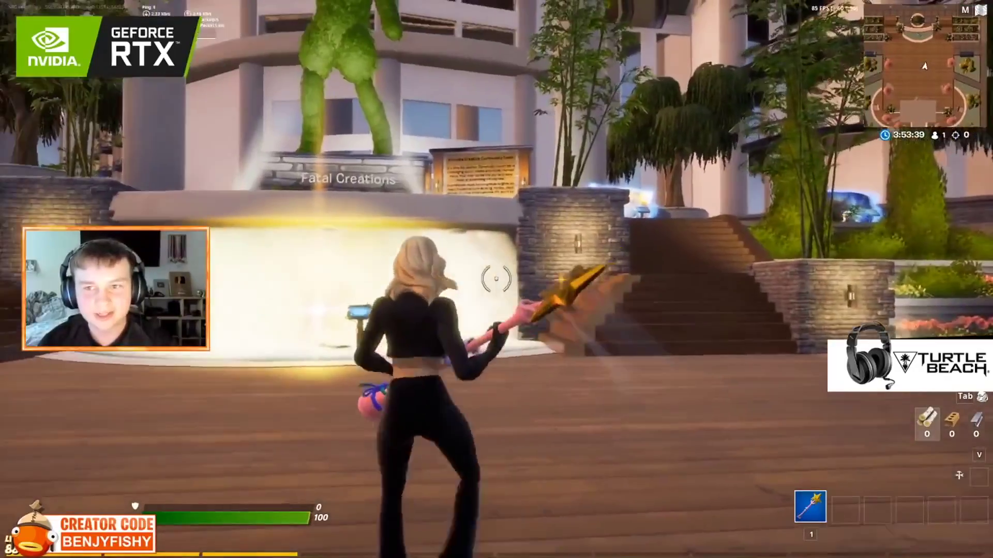
Reopen the video settings, scroll down to DLSS (now Off), then exit the menu.
{"action": "key", "text": "Escape"}
{"action": "left_click", "coordinate": [765, 84]}
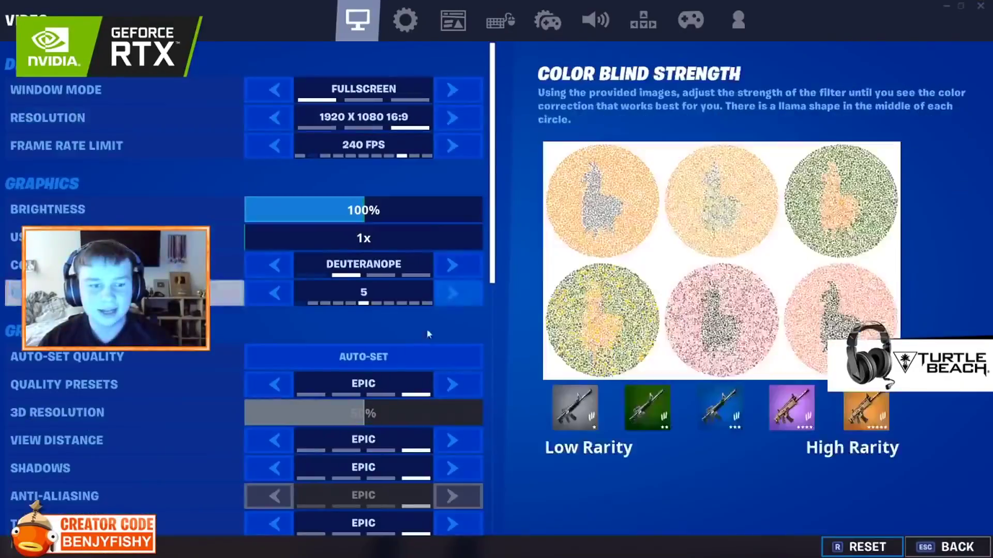
{"action": "scroll", "coordinate": [427, 329], "scroll_direction": "down", "scroll_amount": 3}
{"action": "scroll", "coordinate": [284, 433], "scroll_direction": "down", "scroll_amount": 4}
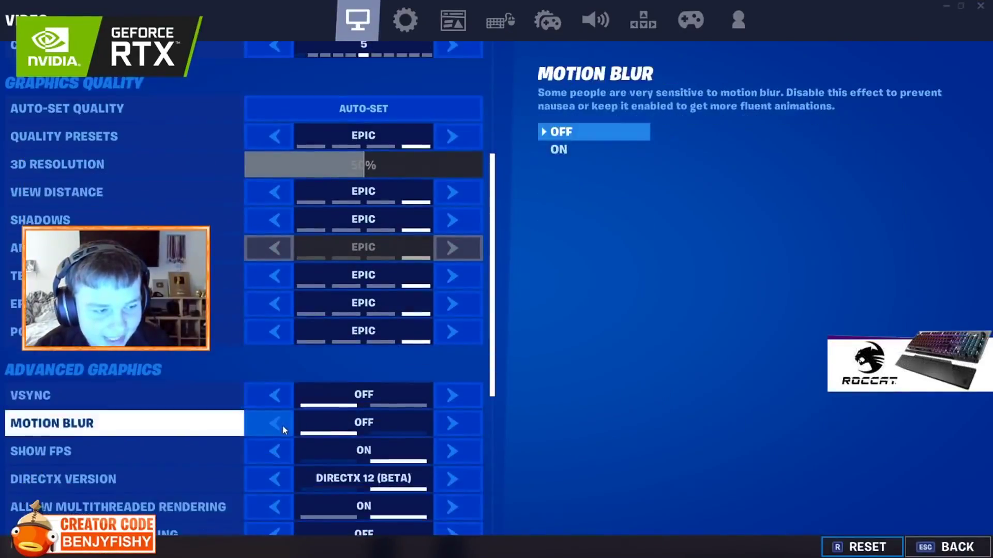
{"action": "scroll", "coordinate": [283, 458], "scroll_direction": "down", "scroll_amount": 2}
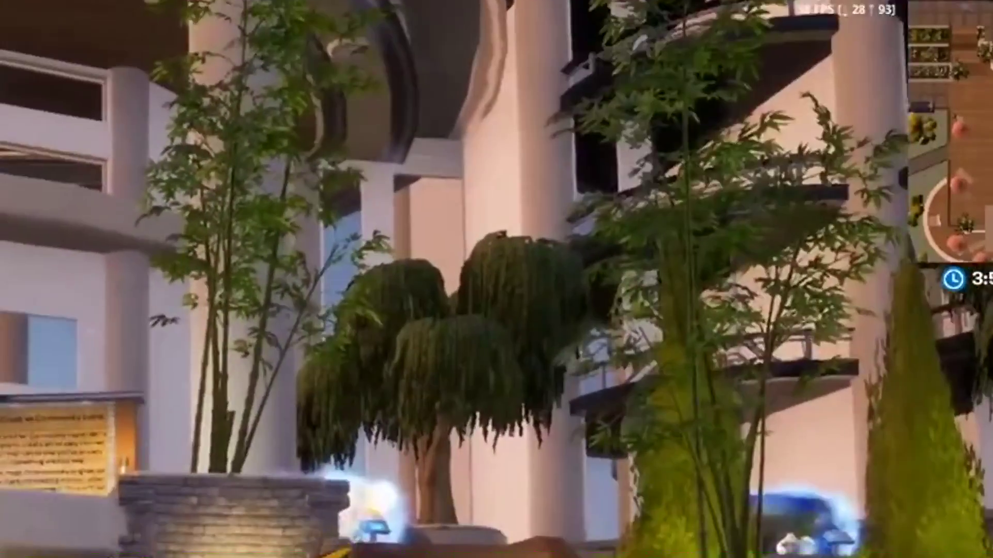
{"action": "key", "text": "Escape"}
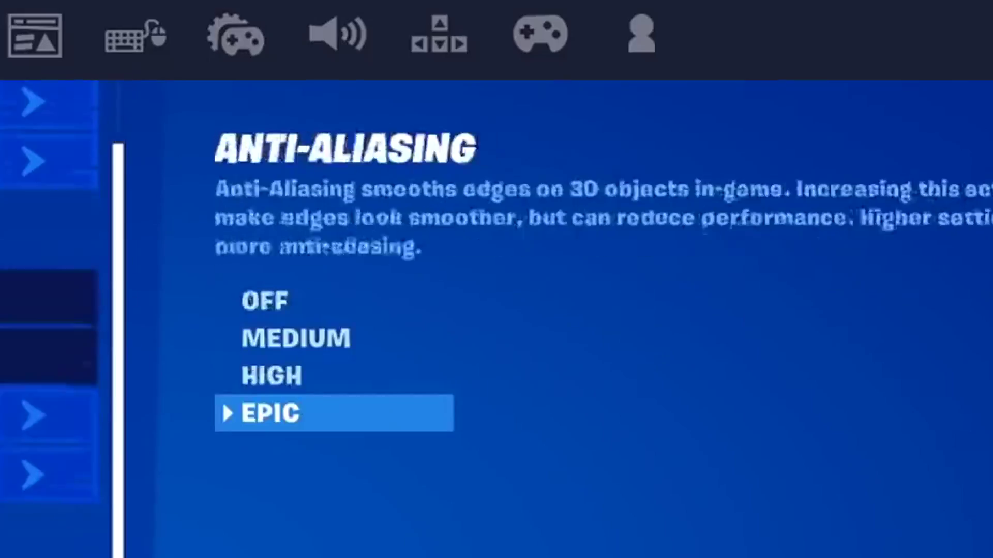
{"action": "scroll", "coordinate": [49, 310], "scroll_direction": "down", "scroll_amount": 15}
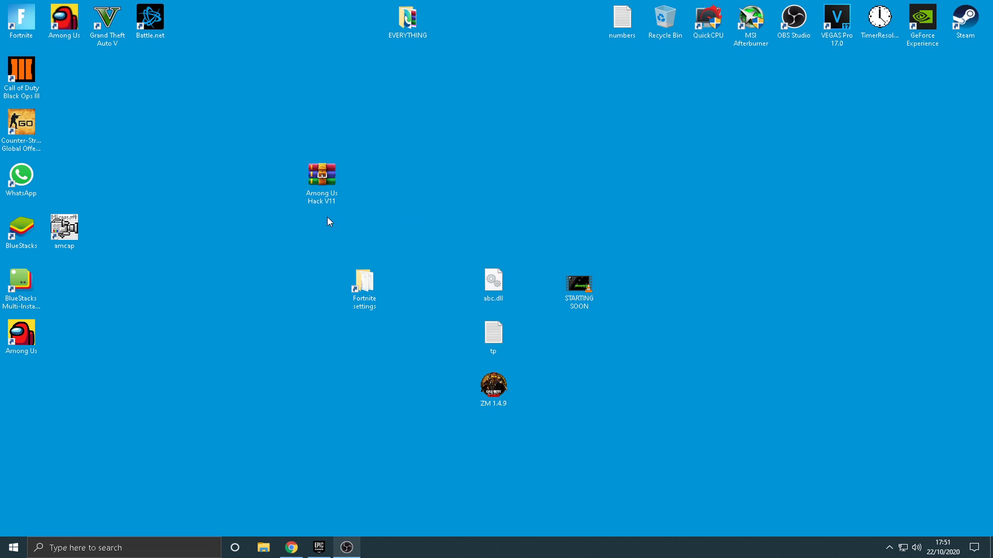
Move the Fortnite settings shortcut slightly left on the desktop and bring up the Run dialog.
{"action": "left_click_drag", "start_coordinate": [376, 303], "coordinate": [328, 286]}
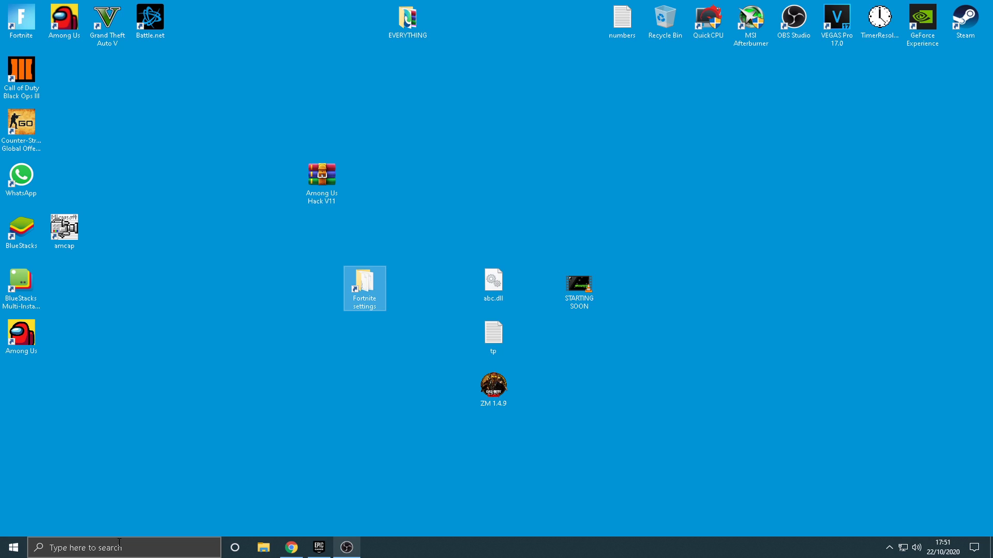
{"action": "key", "text": "super+r"}
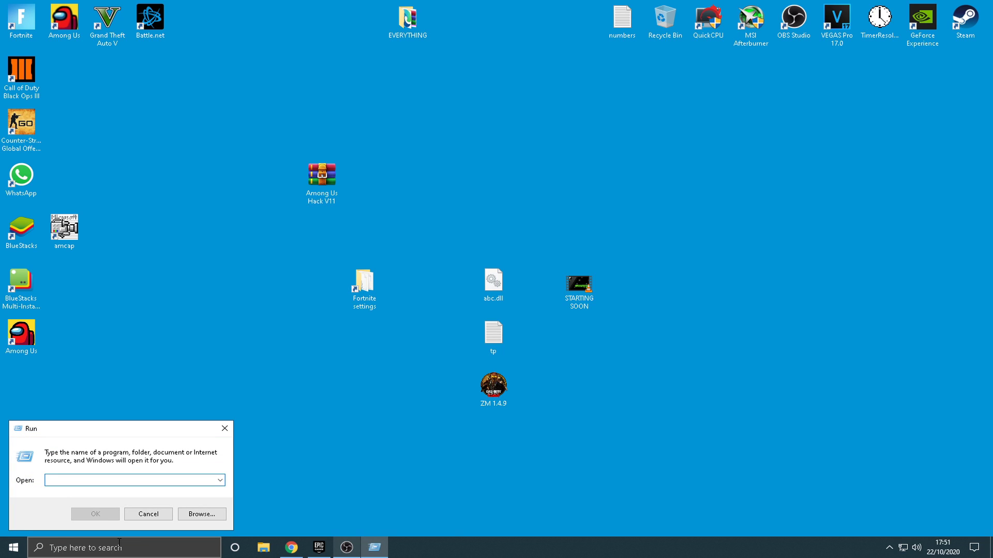
Run %appdata% to open the AppData subfolder in File Explorer.
{"action": "type", "text": "%"}
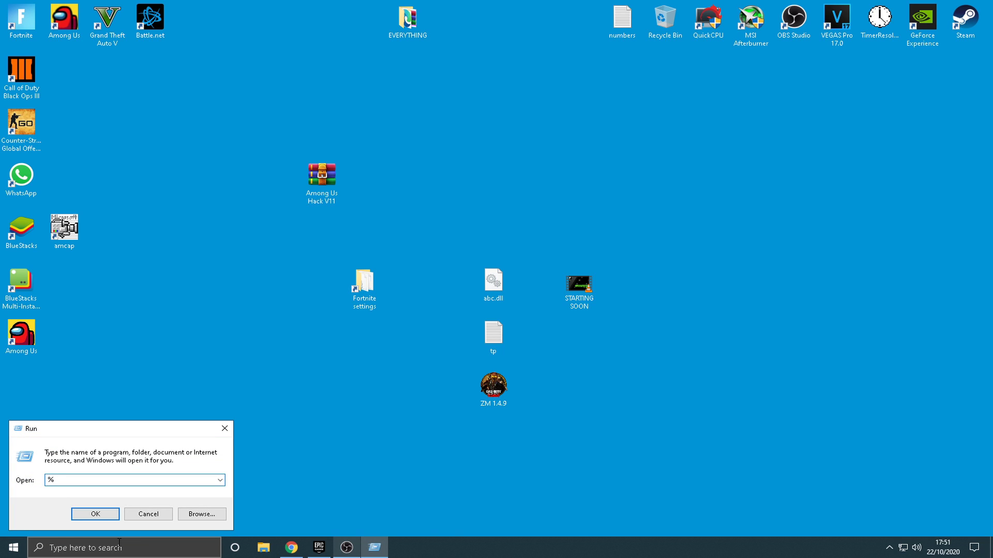
{"action": "type", "text": "appdata%"}
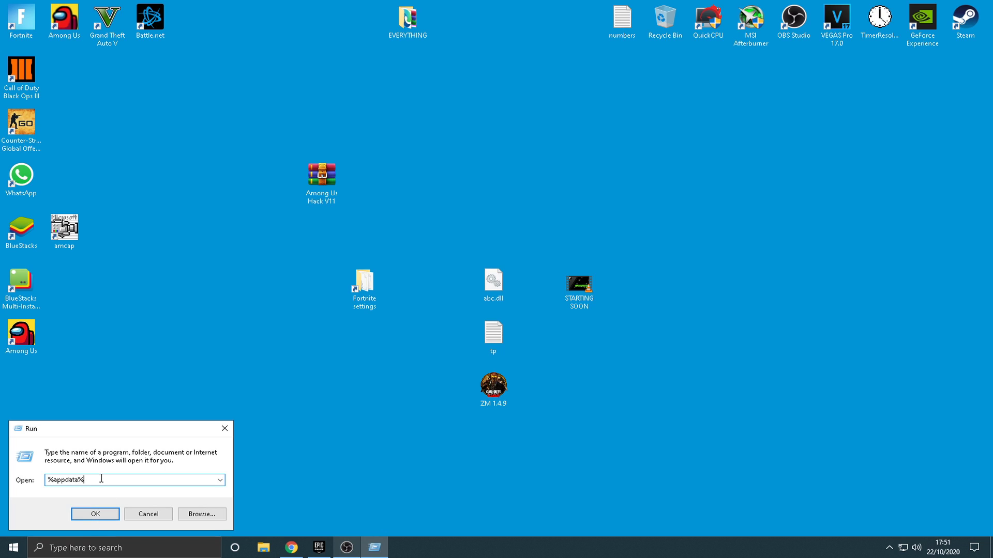
{"action": "left_click_drag", "start_coordinate": [102, 480], "coordinate": [42, 480]}
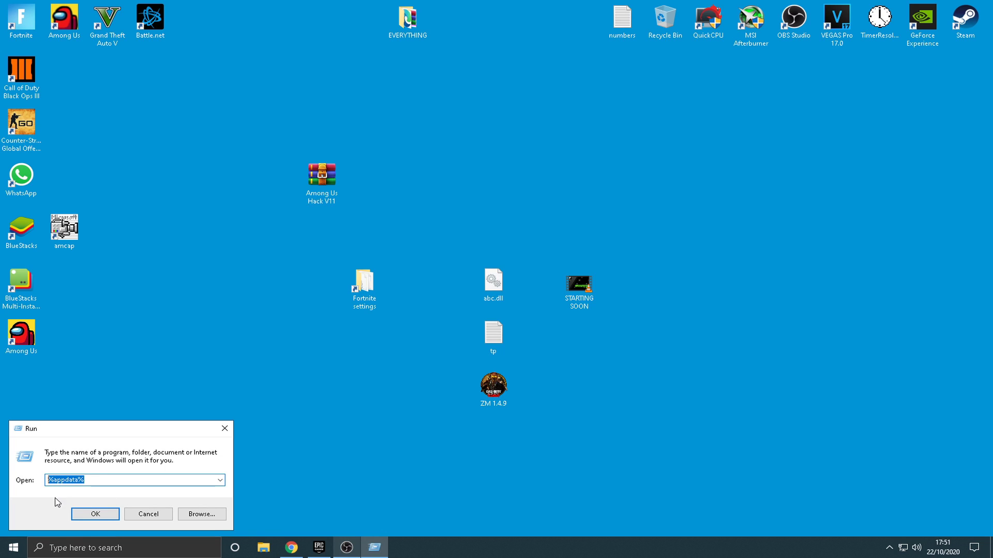
{"action": "left_click", "coordinate": [91, 515]}
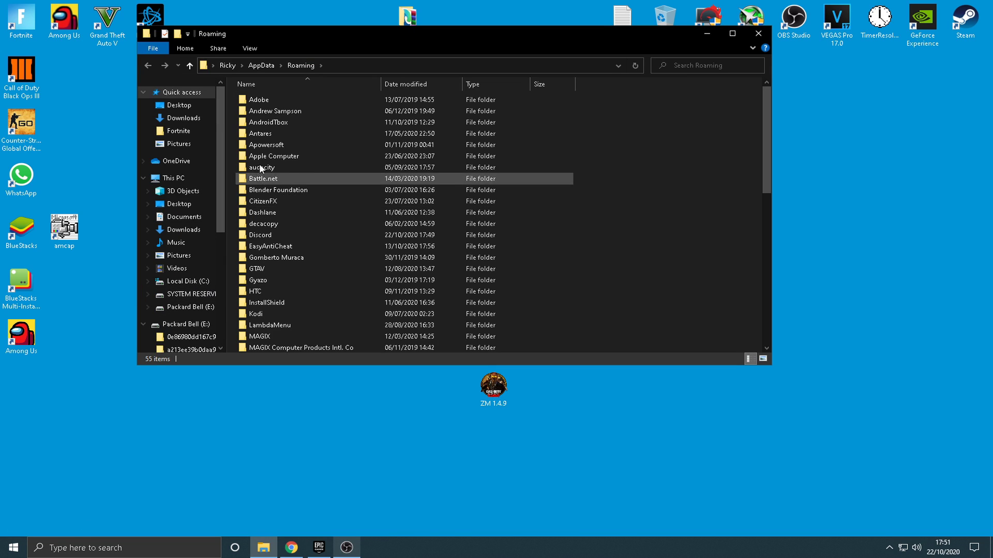
Go up to AppData and into Local > FortniteGame > Saved > Config > WindowsClient.
{"action": "left_click", "coordinate": [269, 67]}
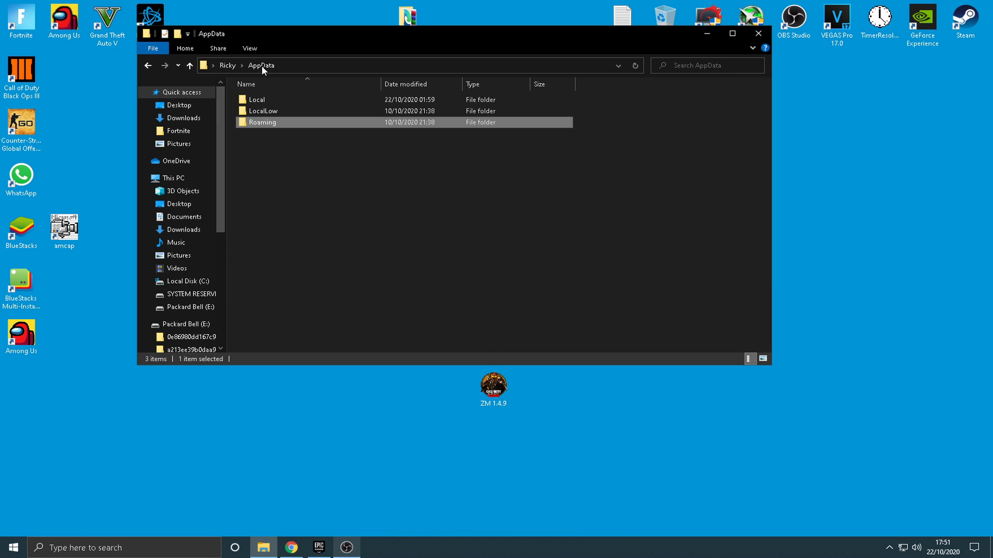
{"action": "double_click", "coordinate": [269, 99]}
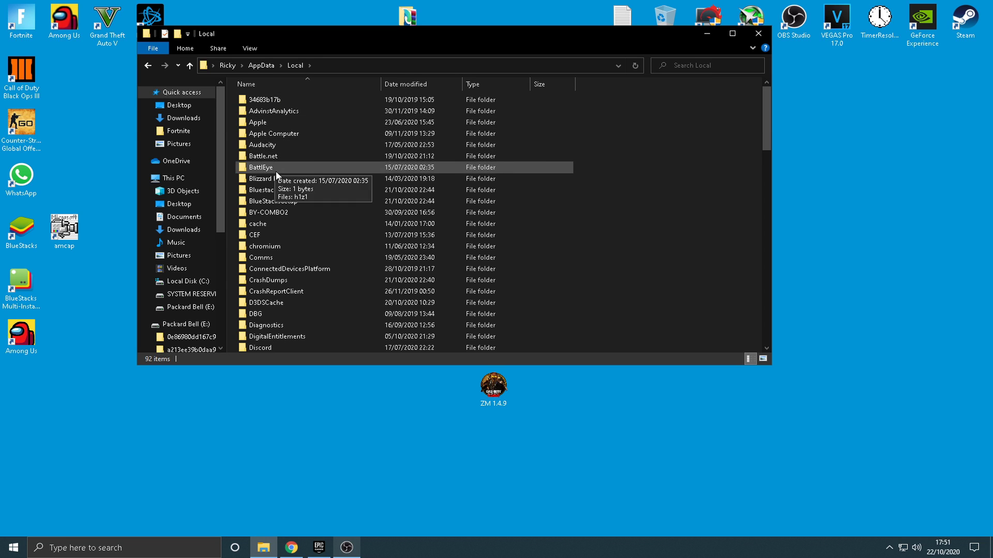
{"action": "scroll", "coordinate": [272, 278], "scroll_direction": "down", "scroll_amount": 2}
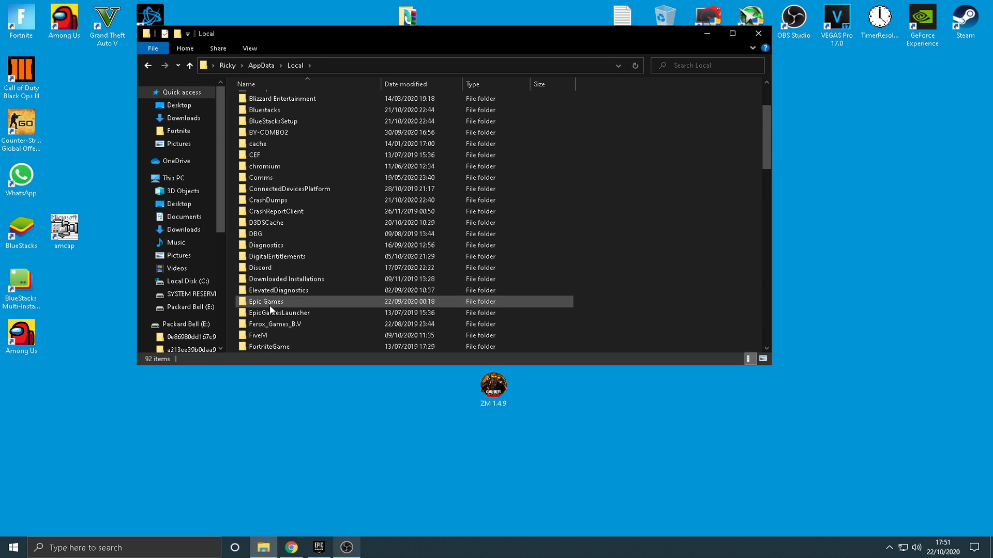
{"action": "scroll", "coordinate": [275, 334], "scroll_direction": "down", "scroll_amount": 3}
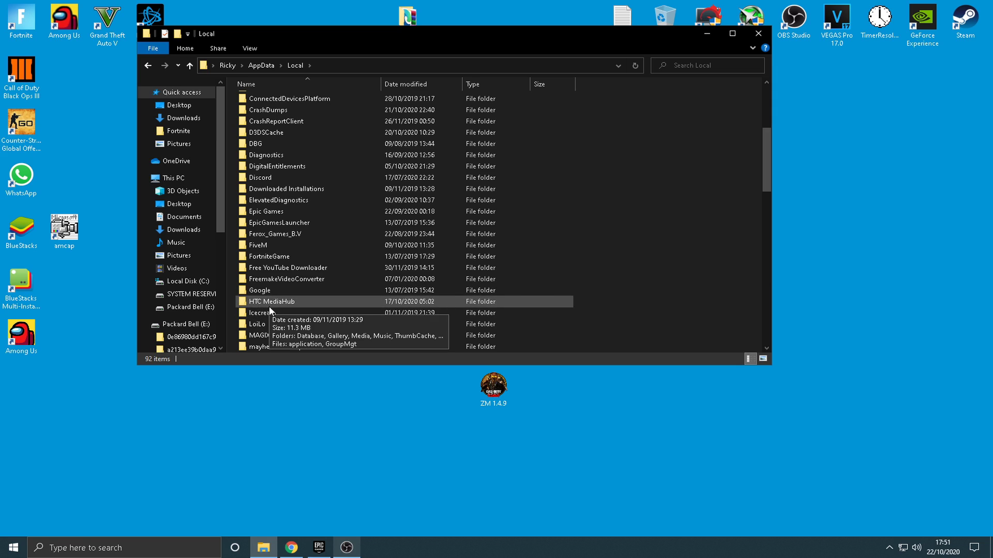
{"action": "double_click", "coordinate": [293, 257]}
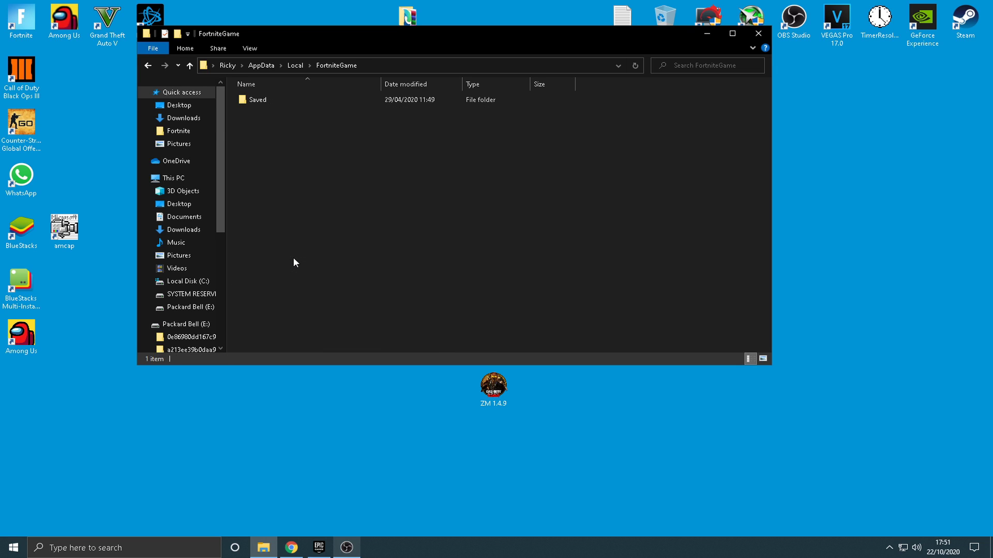
{"action": "double_click", "coordinate": [259, 99]}
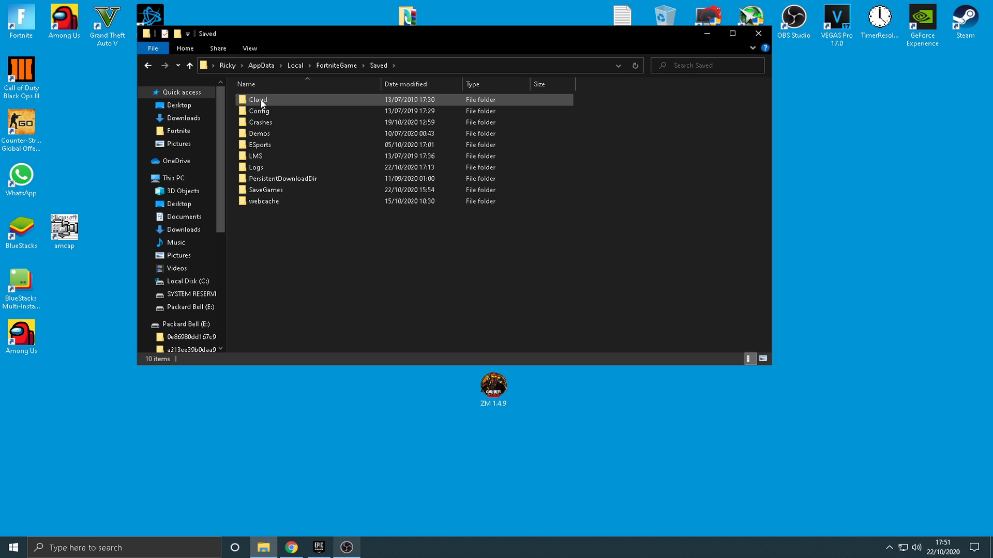
{"action": "double_click", "coordinate": [260, 112]}
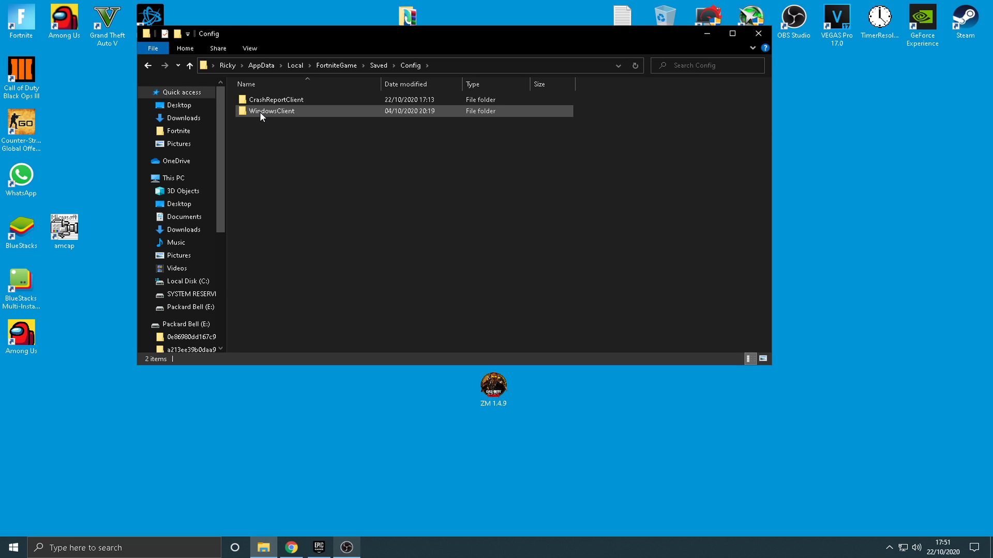
{"action": "double_click", "coordinate": [259, 112]}
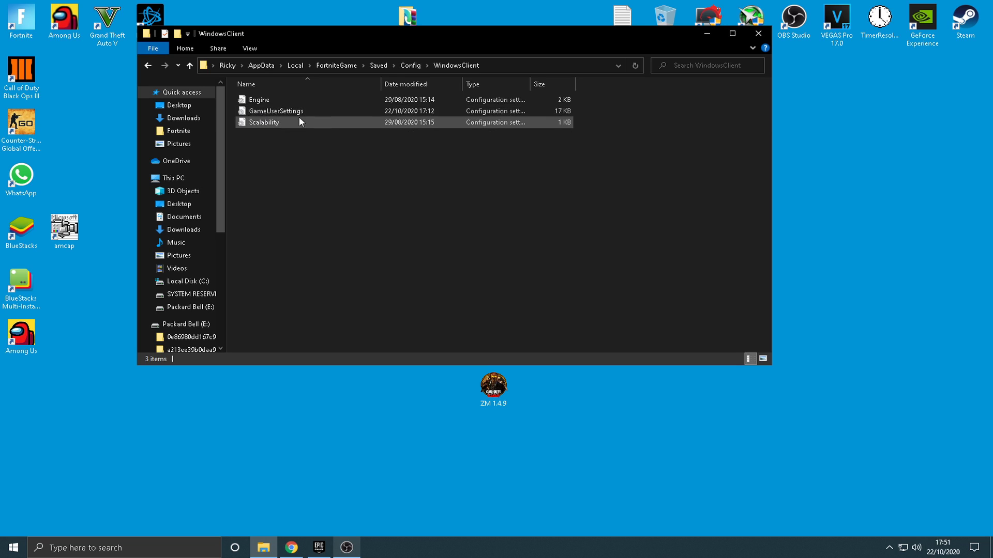
Clear GameUserSettings' Read-only attribute in its Properties, then open the file in Notepad.
{"action": "right_click", "coordinate": [272, 111]}
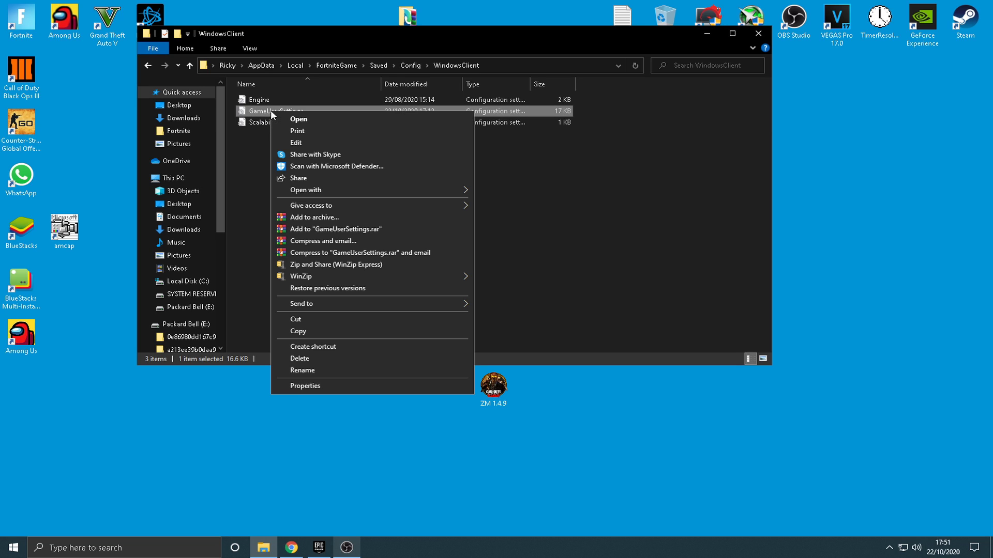
{"action": "left_click", "coordinate": [304, 386]}
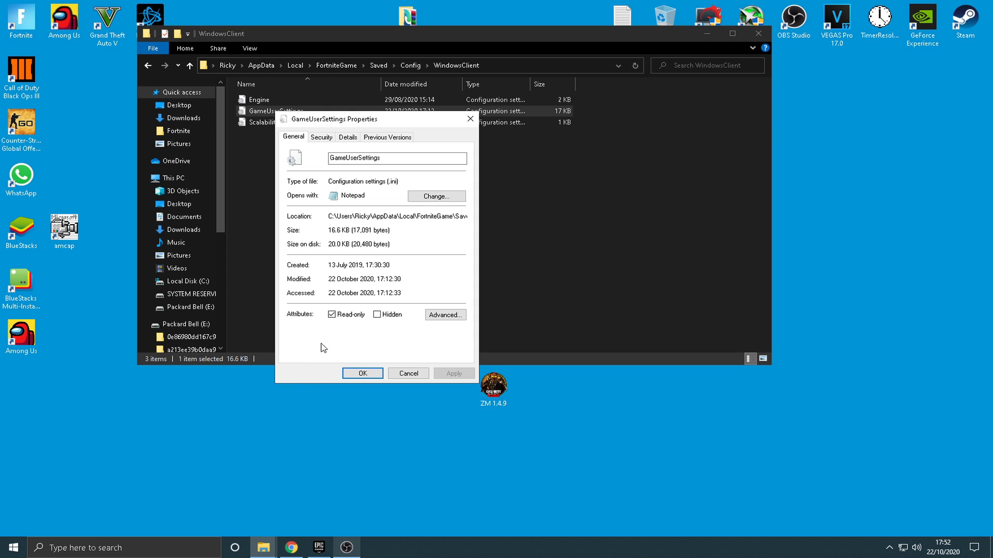
{"action": "left_click", "coordinate": [332, 314]}
{"action": "left_click", "coordinate": [441, 373]}
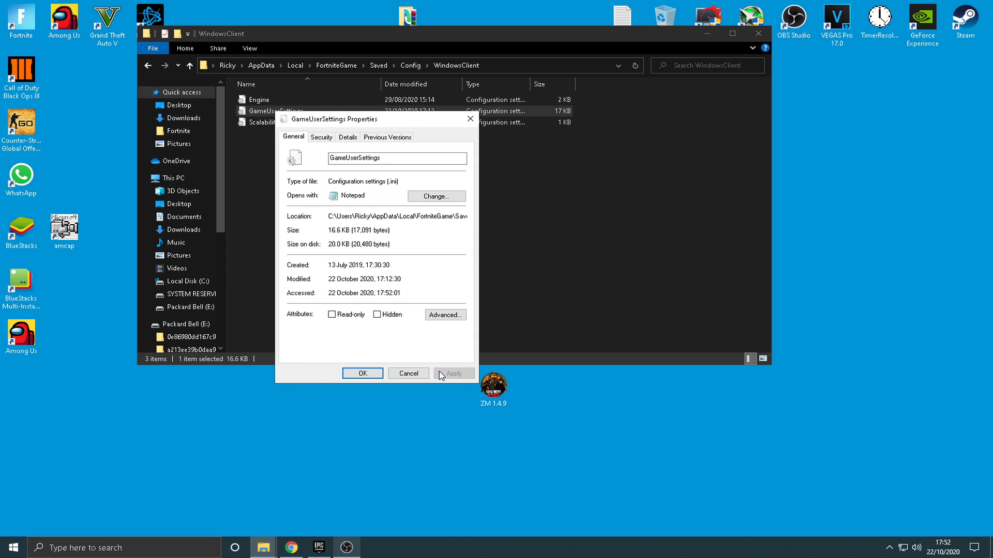
{"action": "left_click", "coordinate": [363, 373]}
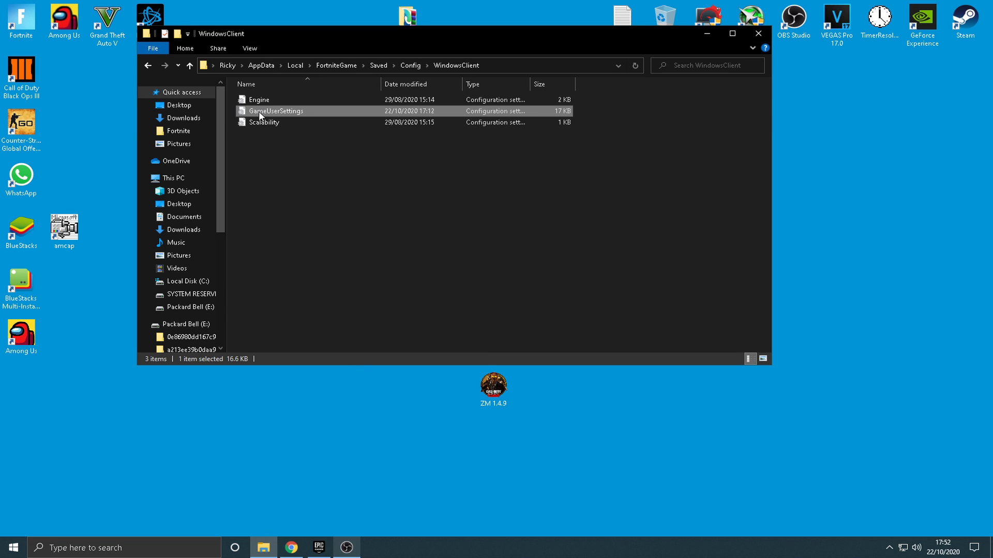
{"action": "double_click", "coordinate": [260, 111]}
Scroll through GameUserSettings.ini until the LatencyTweak2 and DLSSQuality lines are visible.
{"action": "left_click", "coordinate": [417, 37]}
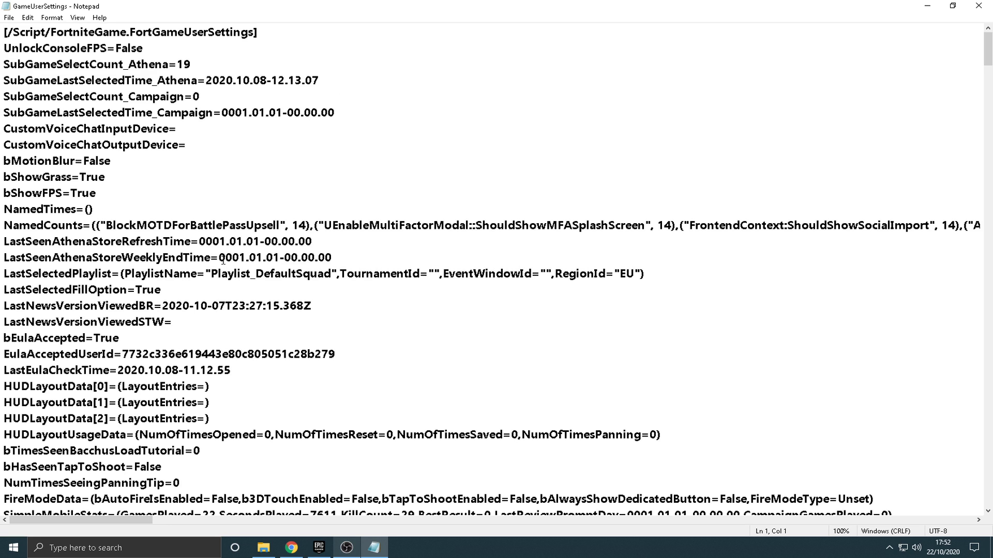
{"action": "scroll", "coordinate": [381, 251], "scroll_direction": "down", "scroll_amount": 13}
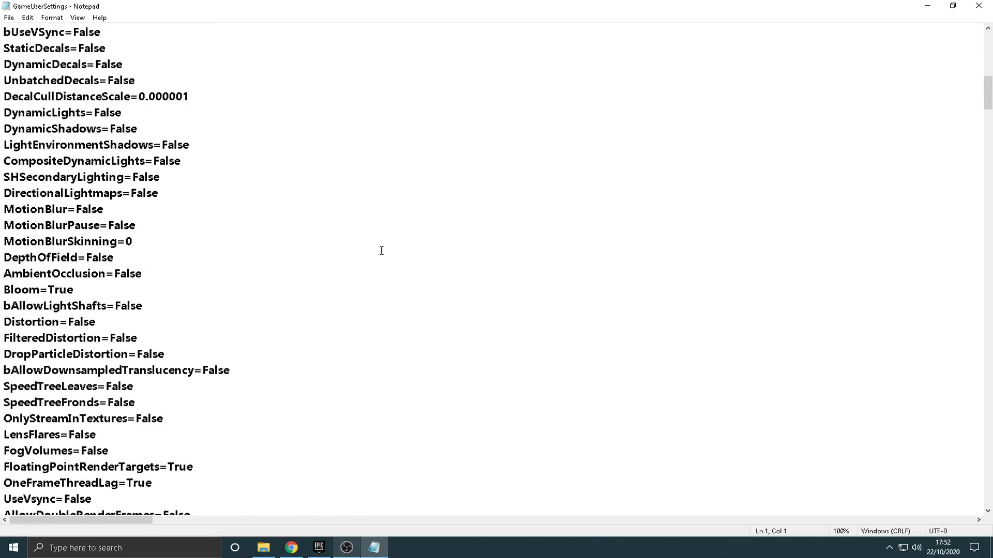
{"action": "scroll", "coordinate": [381, 251], "scroll_direction": "down", "scroll_amount": 20}
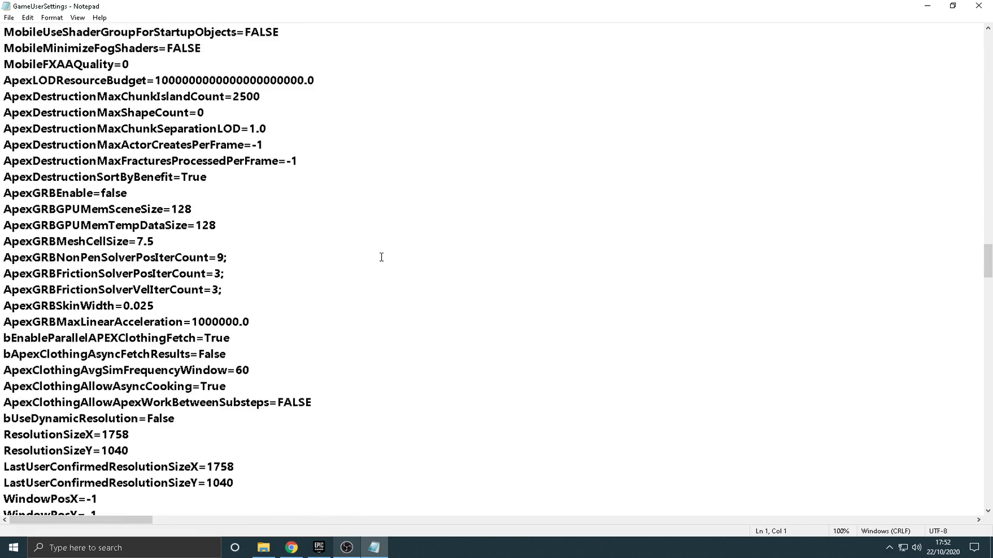
{"action": "scroll", "coordinate": [381, 257], "scroll_direction": "down", "scroll_amount": 20}
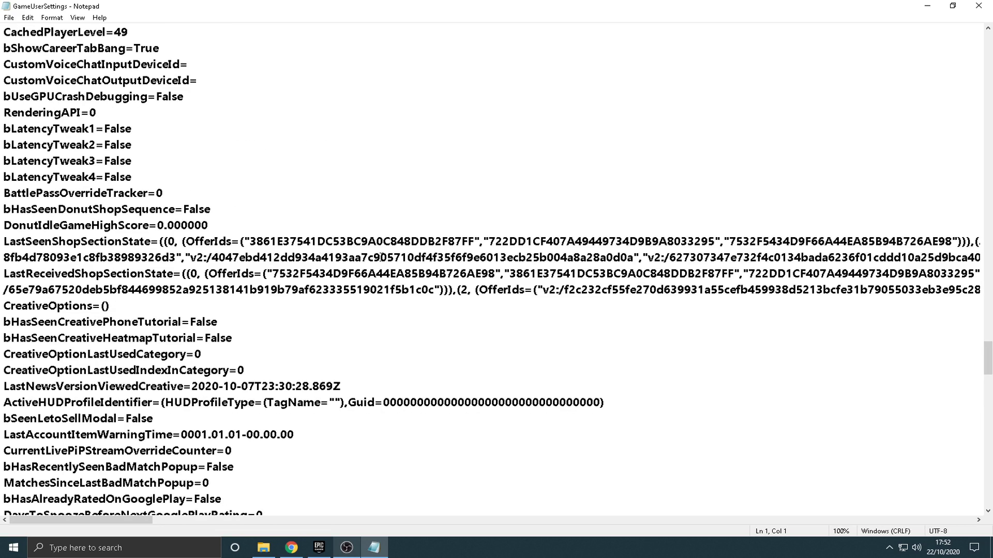
{"action": "scroll", "coordinate": [381, 256], "scroll_direction": "up", "scroll_amount": 3}
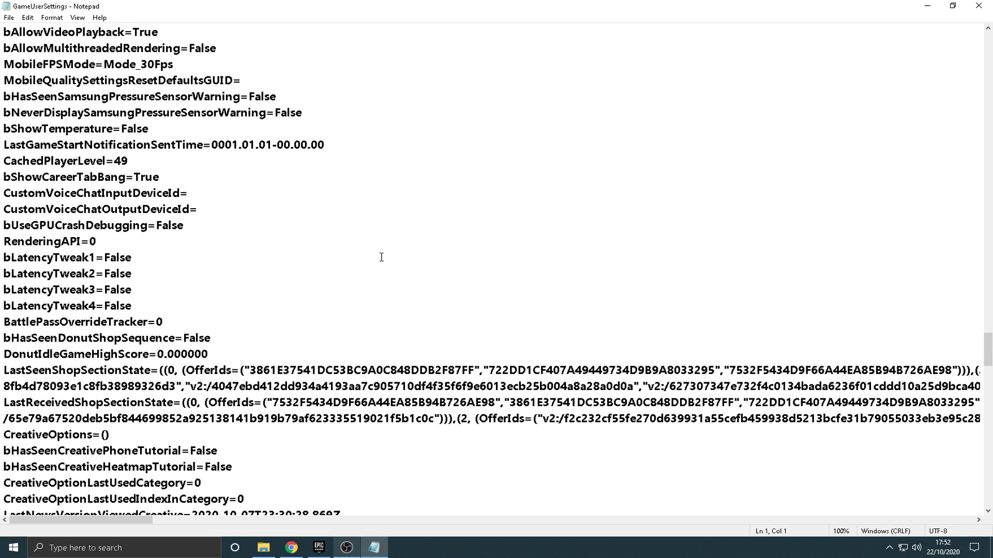
{"action": "scroll", "coordinate": [381, 257], "scroll_direction": "down", "scroll_amount": 13}
{"action": "scroll", "coordinate": [362, 254], "scroll_direction": "up", "scroll_amount": 3}
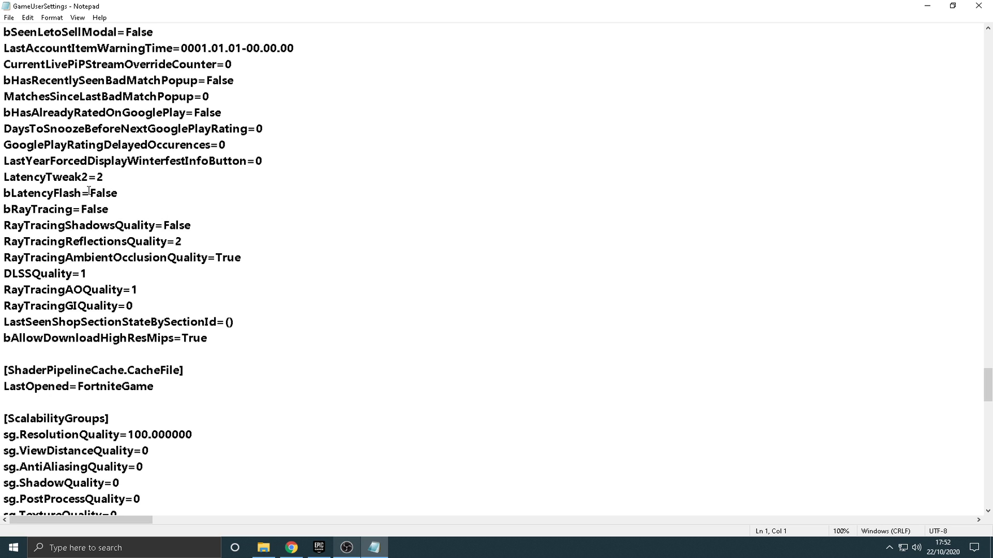
Highlight and check the LatencyTweak2=2, RayTracingShadowsQuality=False and DLSSQuality=1 lines.
{"action": "left_click_drag", "start_coordinate": [3, 177], "coordinate": [106, 177]}
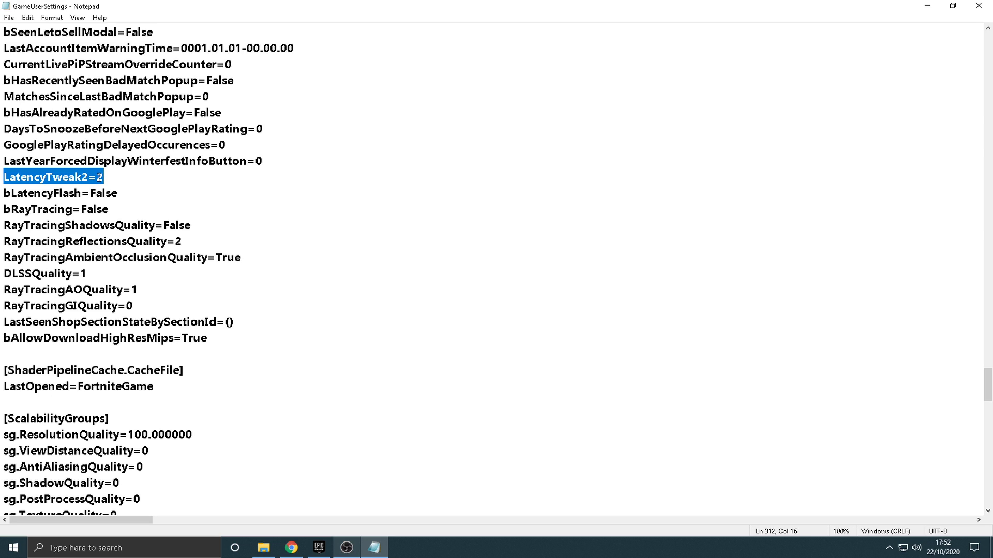
{"action": "left_click", "coordinate": [98, 177]}
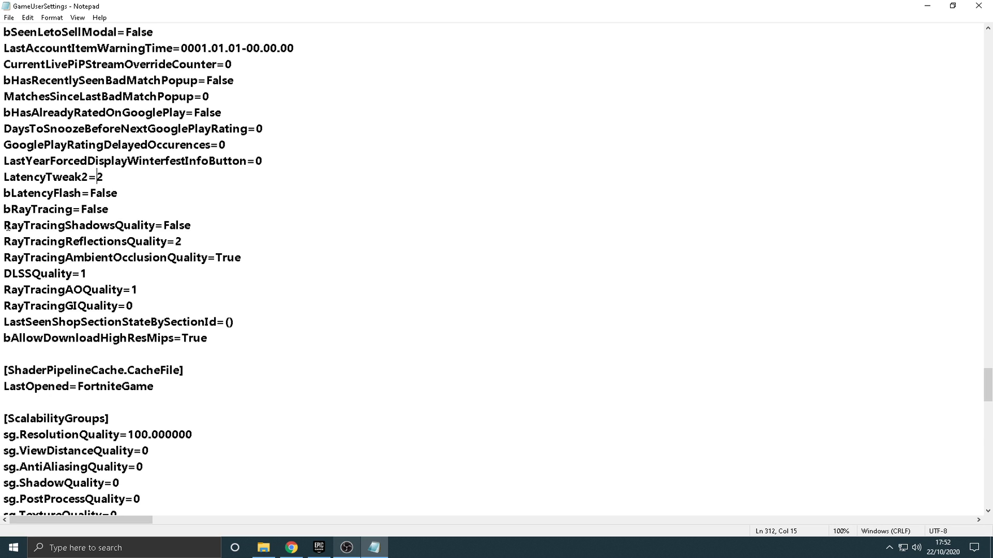
{"action": "left_click_drag", "start_coordinate": [6, 226], "coordinate": [195, 226]}
{"action": "left_click_drag", "start_coordinate": [4, 274], "coordinate": [85, 273]}
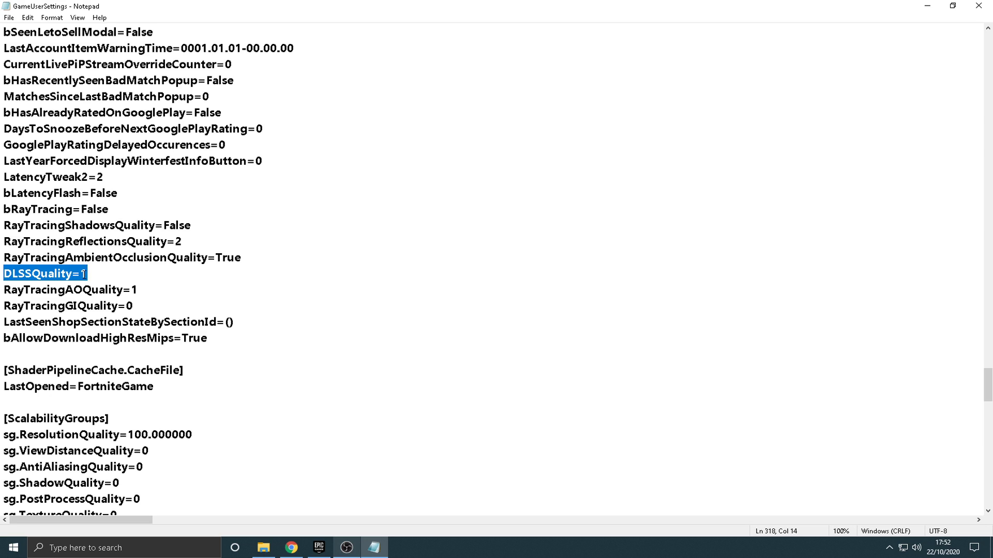
{"action": "left_click", "coordinate": [81, 274]}
{"action": "double_click", "coordinate": [83, 274]}
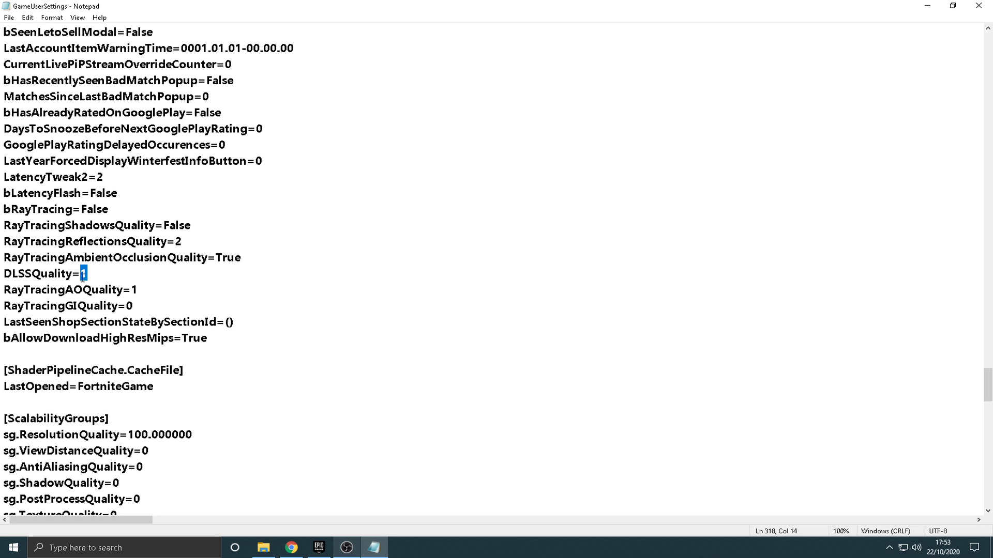
{"action": "left_click", "coordinate": [82, 274]}
Recheck LatencyTweak2=2 and save GameUserSettings from the File menu.
{"action": "left_click_drag", "start_coordinate": [4, 177], "coordinate": [110, 184]}
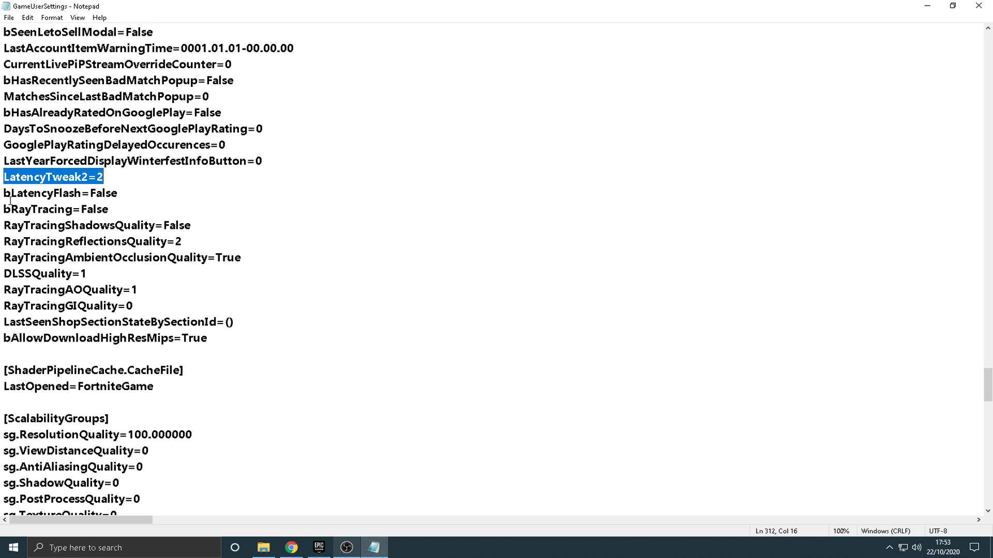
{"action": "left_click", "coordinate": [5, 289]}
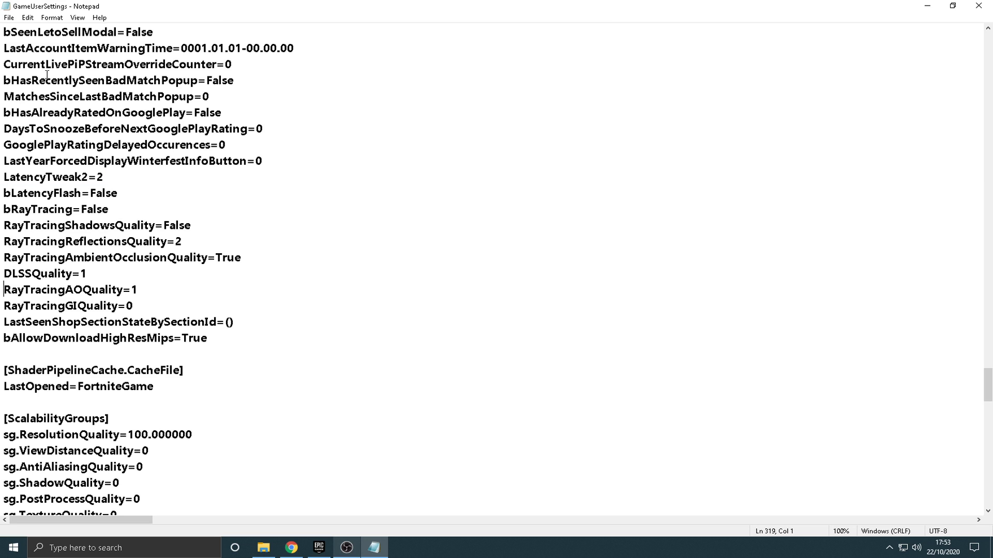
{"action": "left_click", "coordinate": [8, 18]}
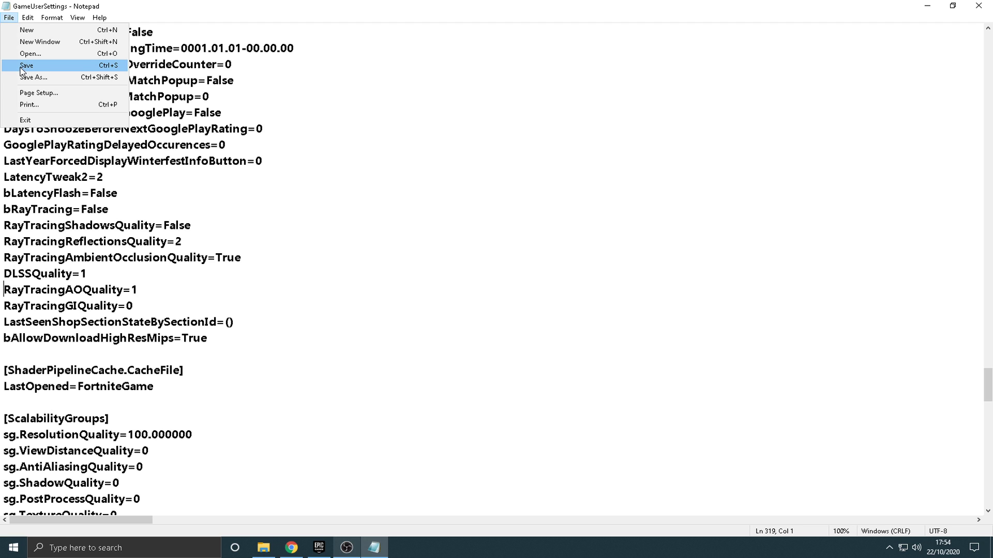
{"action": "left_click", "coordinate": [978, 7]}
Close Notepad and mark GameUserSettings Read-only again through its Properties.
{"action": "left_click", "coordinate": [978, 8]}
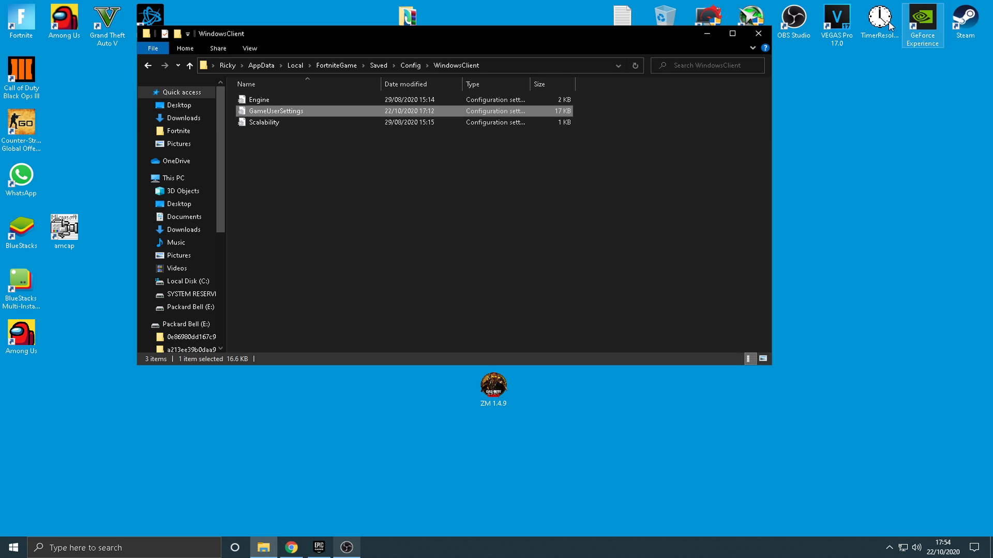
{"action": "left_click", "coordinate": [272, 116]}
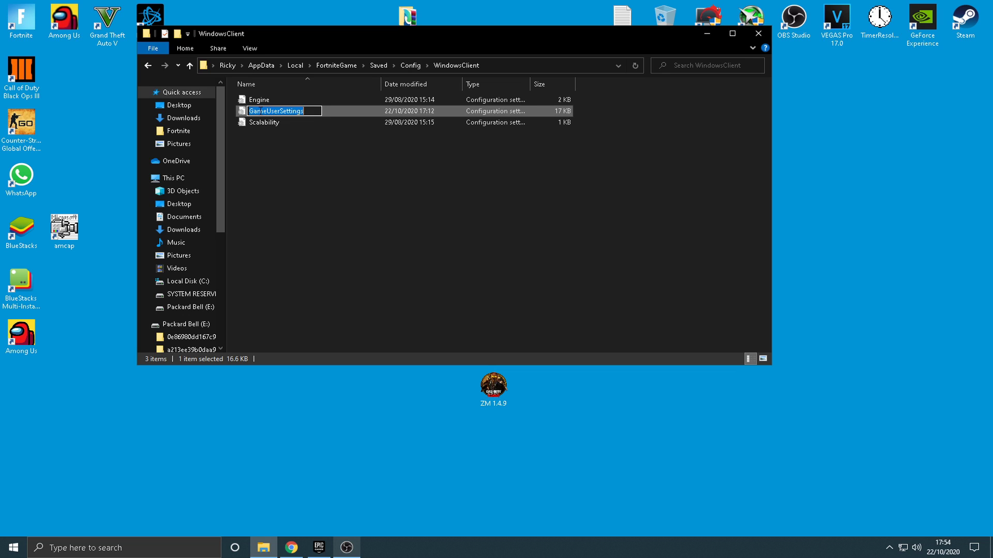
{"action": "left_click", "coordinate": [335, 143]}
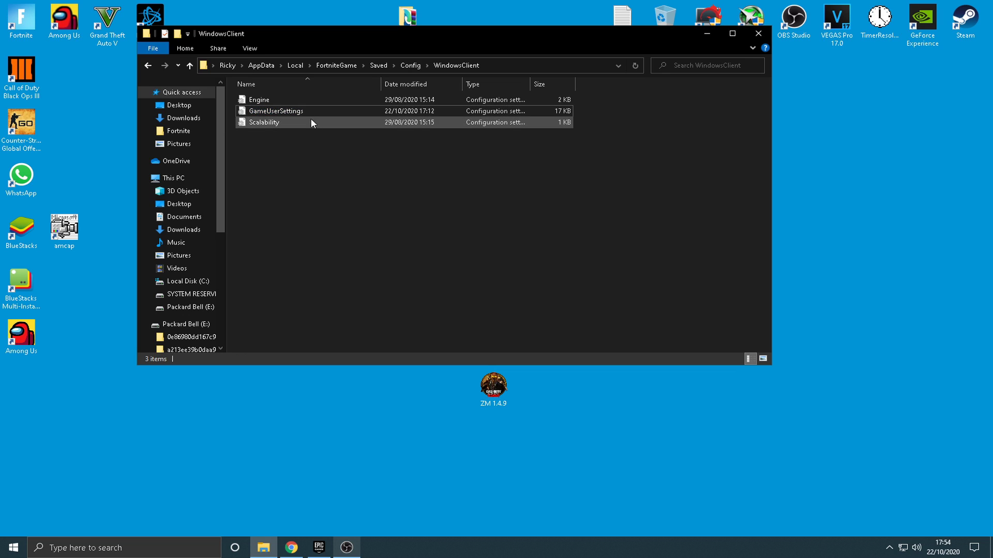
{"action": "right_click", "coordinate": [274, 111]}
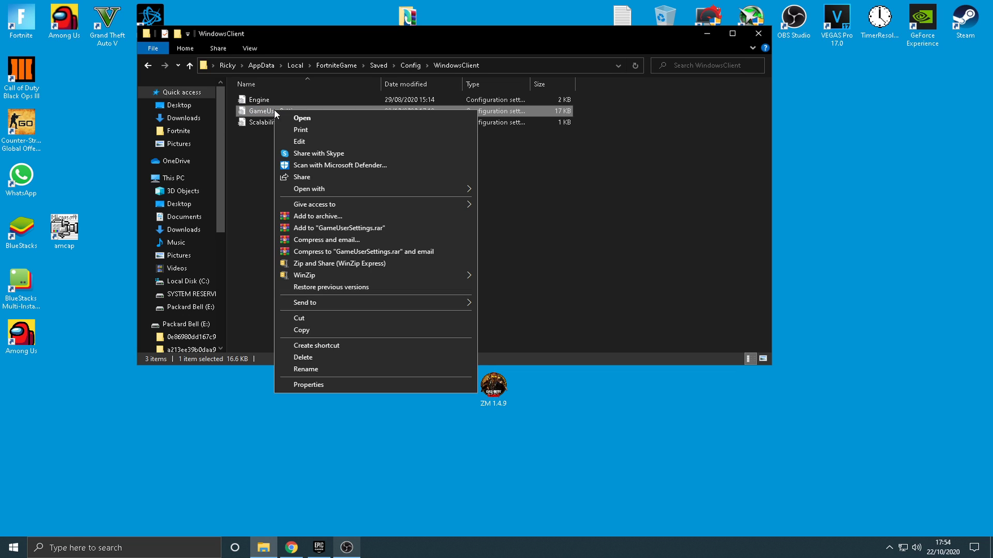
{"action": "left_click", "coordinate": [321, 385]}
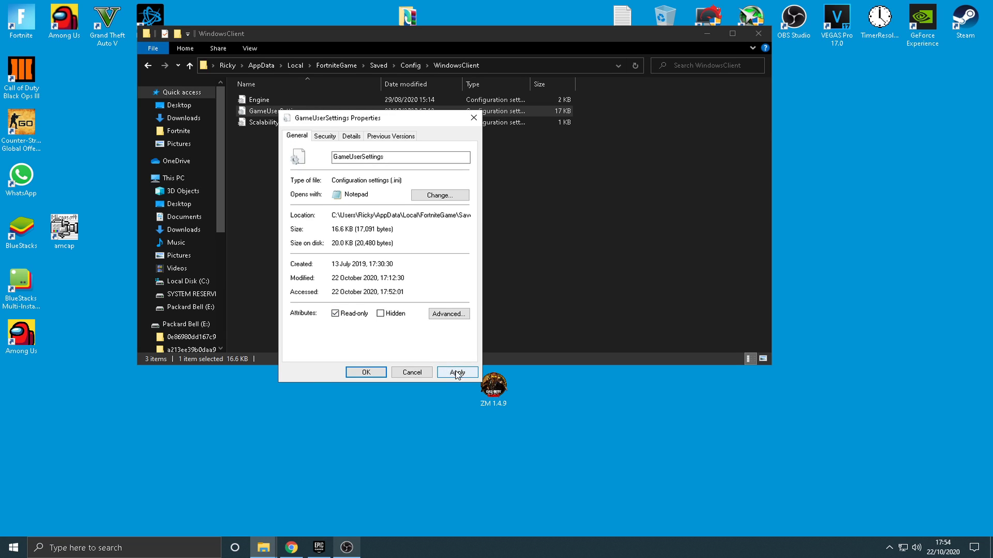
{"action": "left_click", "coordinate": [366, 373]}
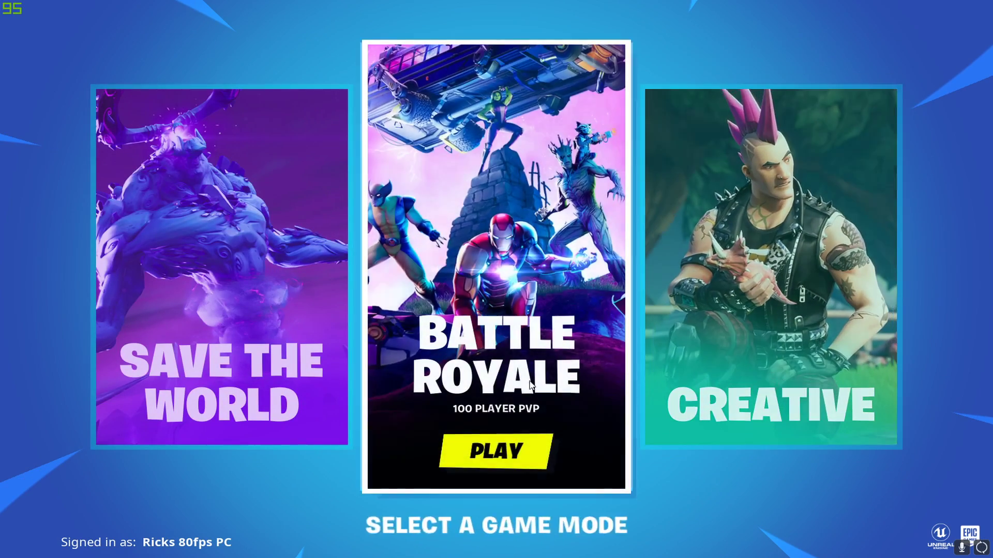
Pick Creative, dismiss the news popup, and review the Low-preset, DLSS-locked Video settings.
{"action": "left_click", "coordinate": [729, 450]}
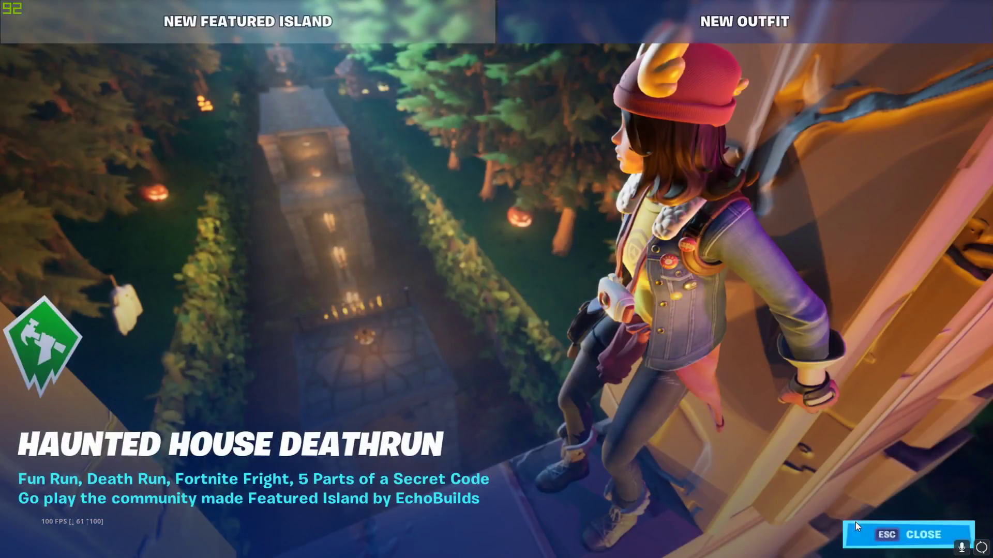
{"action": "left_click", "coordinate": [854, 525]}
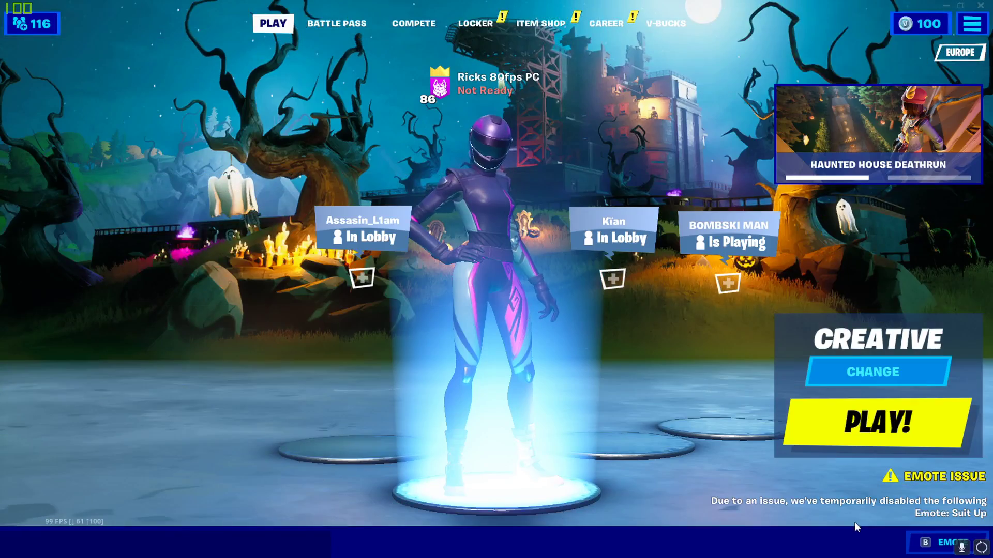
{"action": "left_click", "coordinate": [971, 23]}
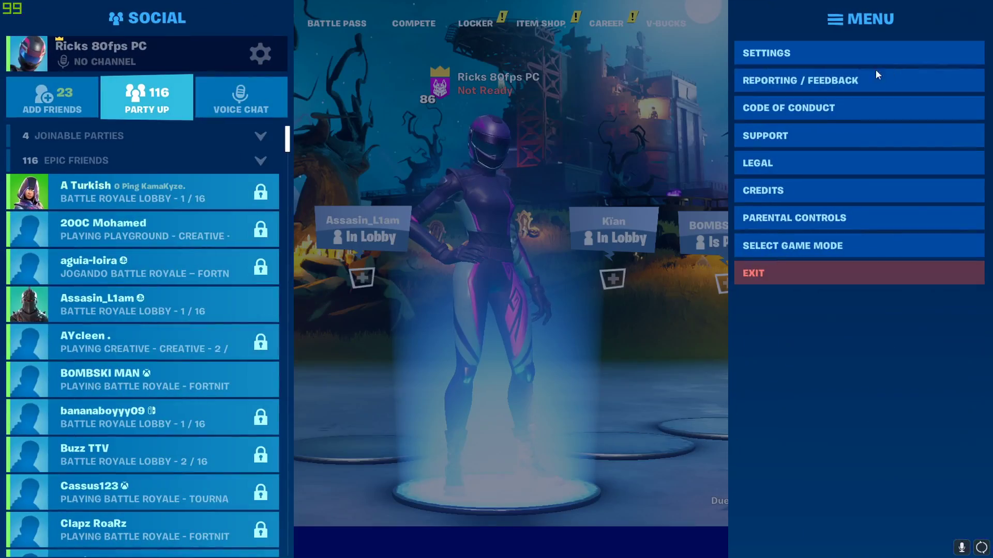
{"action": "left_click", "coordinate": [838, 57]}
{"action": "scroll", "coordinate": [397, 184], "scroll_direction": "down", "scroll_amount": 5}
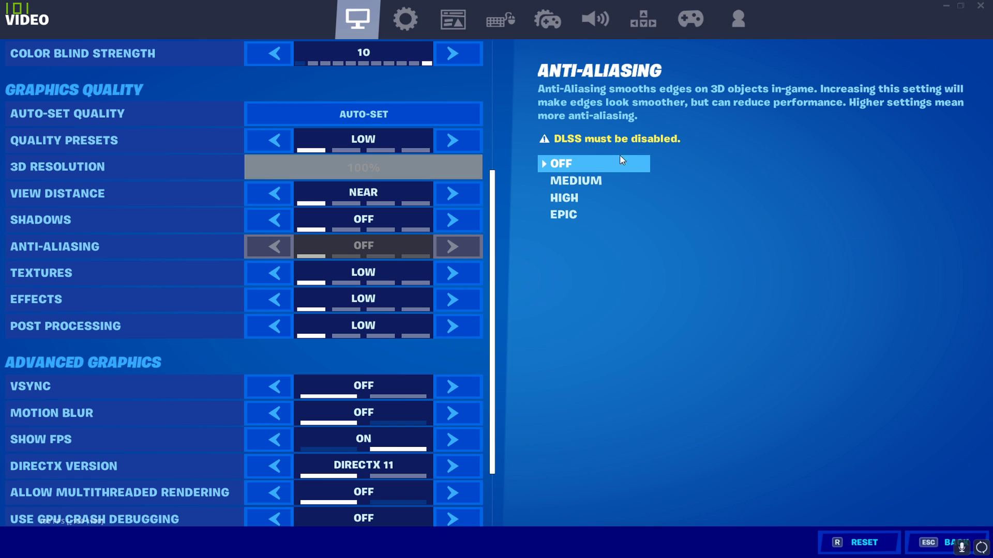
{"action": "scroll", "coordinate": [492, 213], "scroll_direction": "down", "scroll_amount": 3}
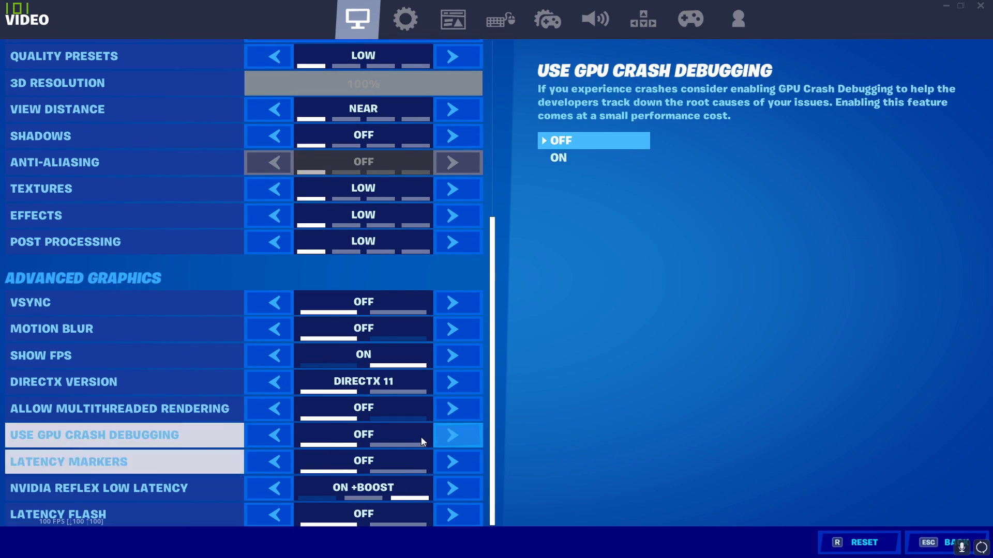
{"action": "left_click", "coordinate": [938, 549]}
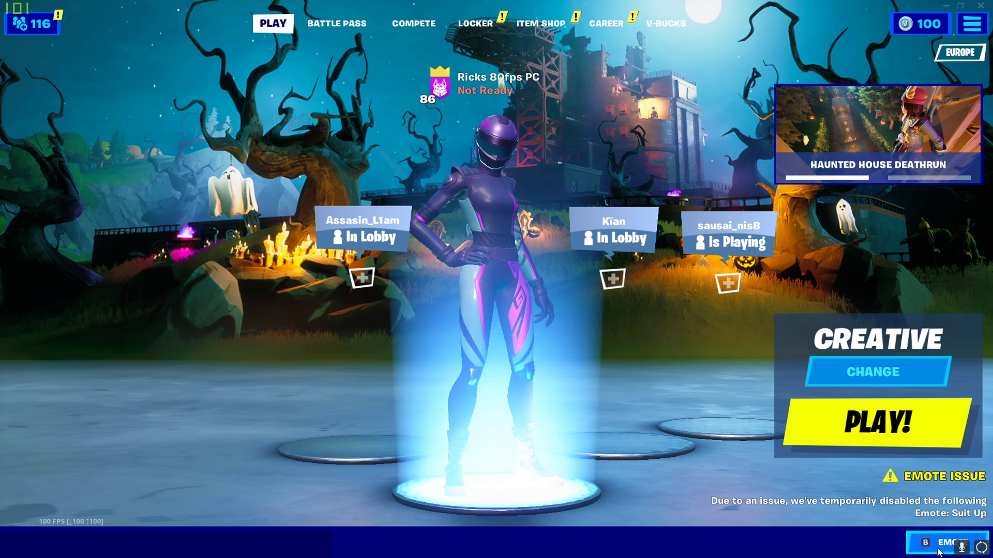
Press PLAY! and launch the Create server to load into the Cursed Castle Hub.
{"action": "left_click", "coordinate": [858, 429]}
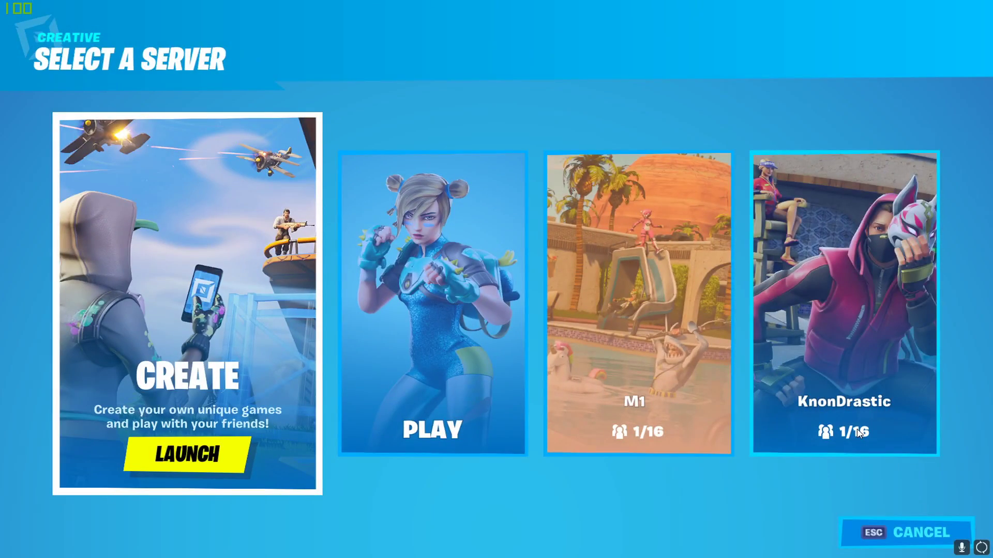
{"action": "left_click", "coordinate": [223, 452]}
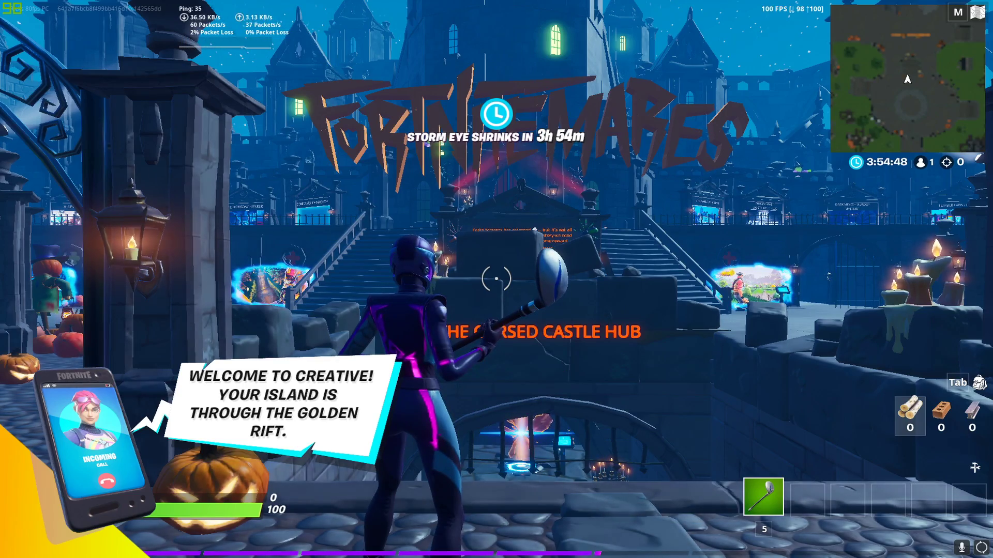
Run the character forward off the ledge onto the Cursed Castle Hub's stone stairs.
{"action": "key", "text": "w"}
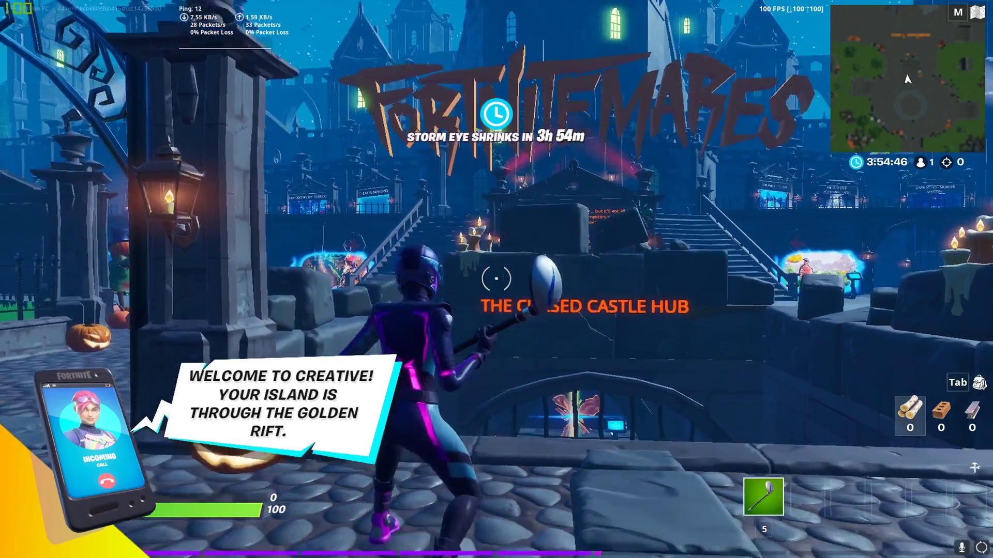